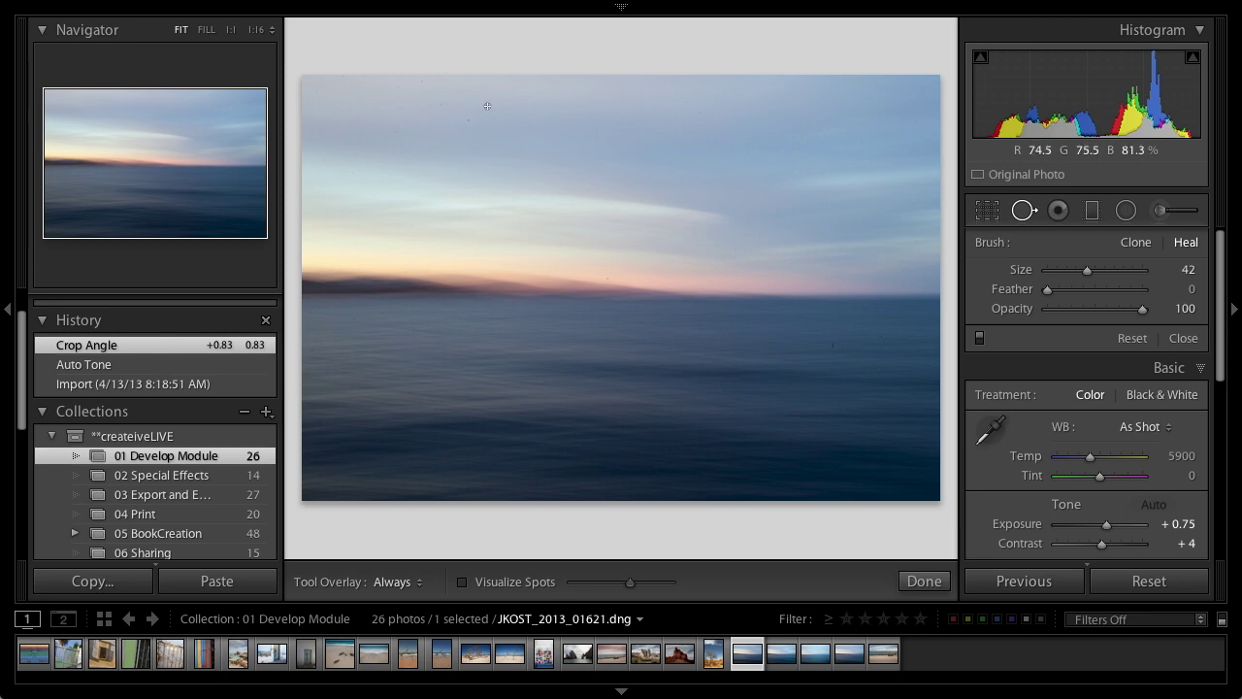
# Step: Raise the Spot Removal brush size to 75 and heal the dust spot in the upper-left sky
pyautogui.press(']')
pyautogui.press(']')
pyautogui.press(']')
pyautogui.click(468, 120)
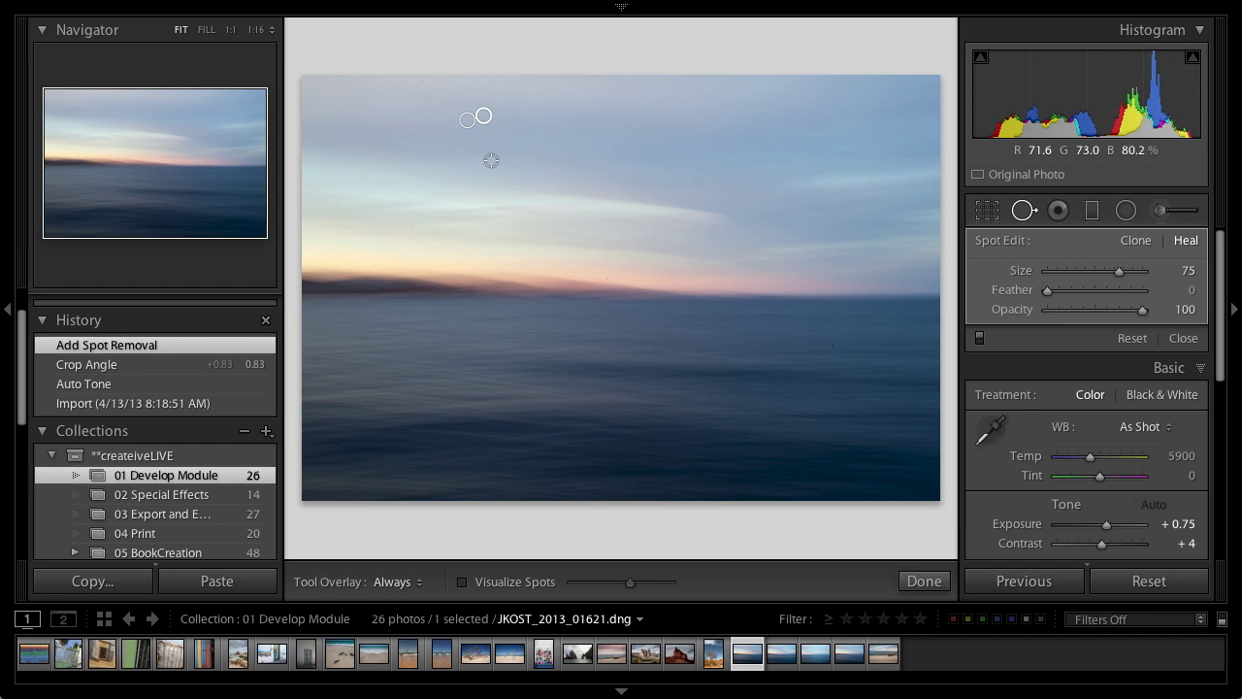
pyautogui.click(1141, 240)
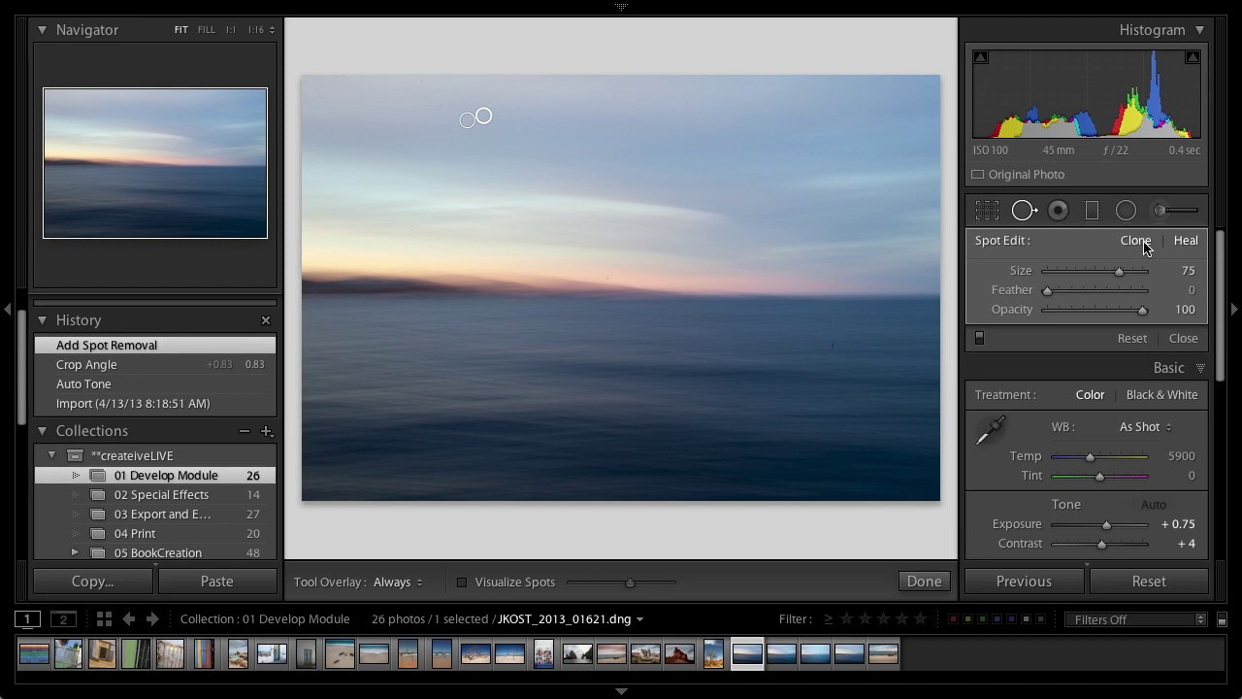
pyautogui.click(1184, 242)
pyautogui.click(1139, 245)
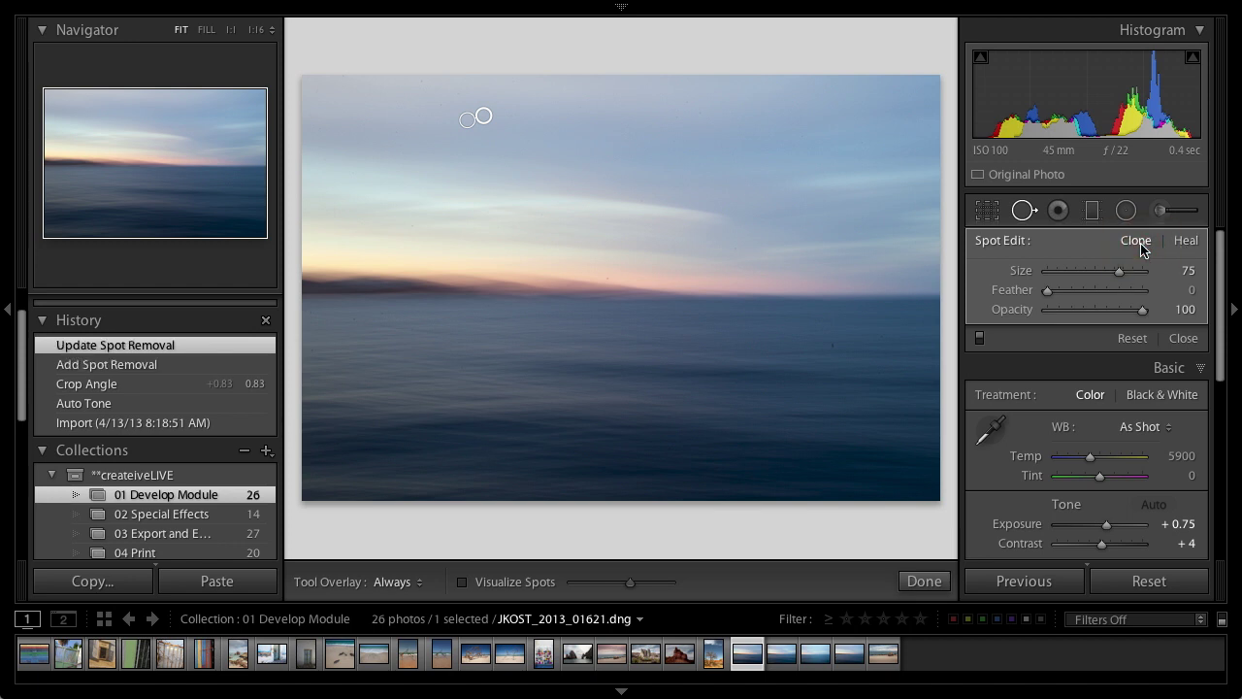
pyautogui.click(1180, 244)
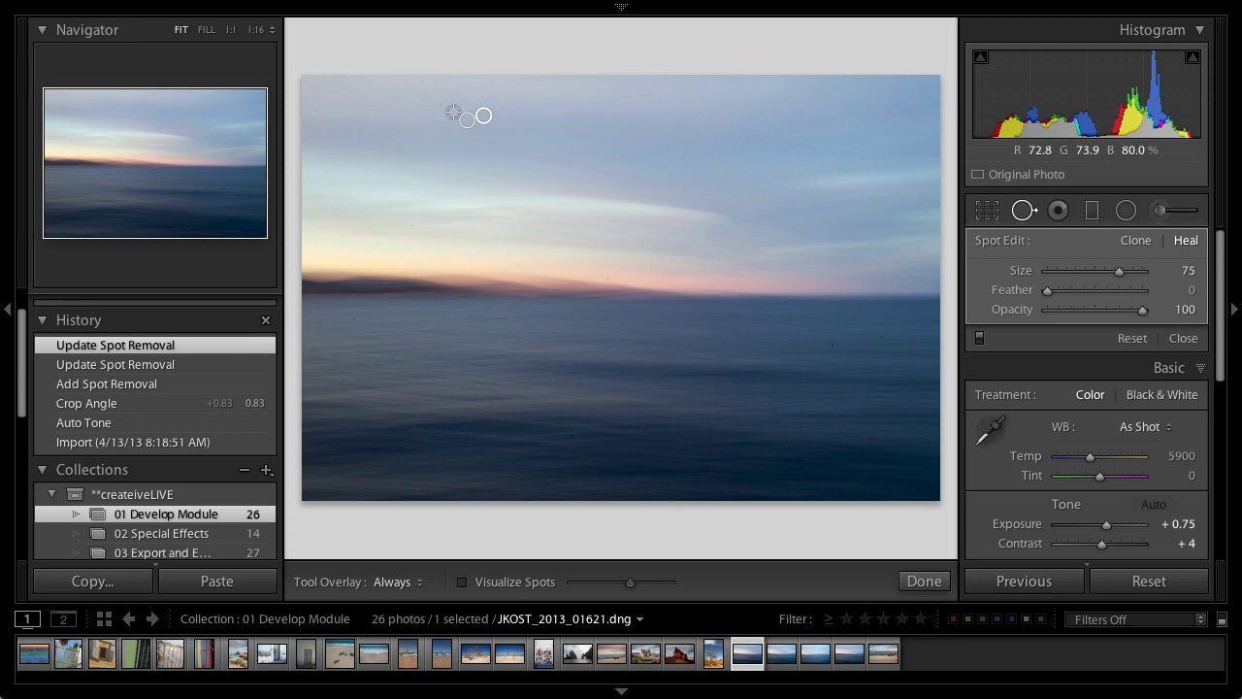
# Step: Zoom in, heal a dust spot in the sea on the right, then view the dusty sea at 1:1
pyautogui.press('super+equal')
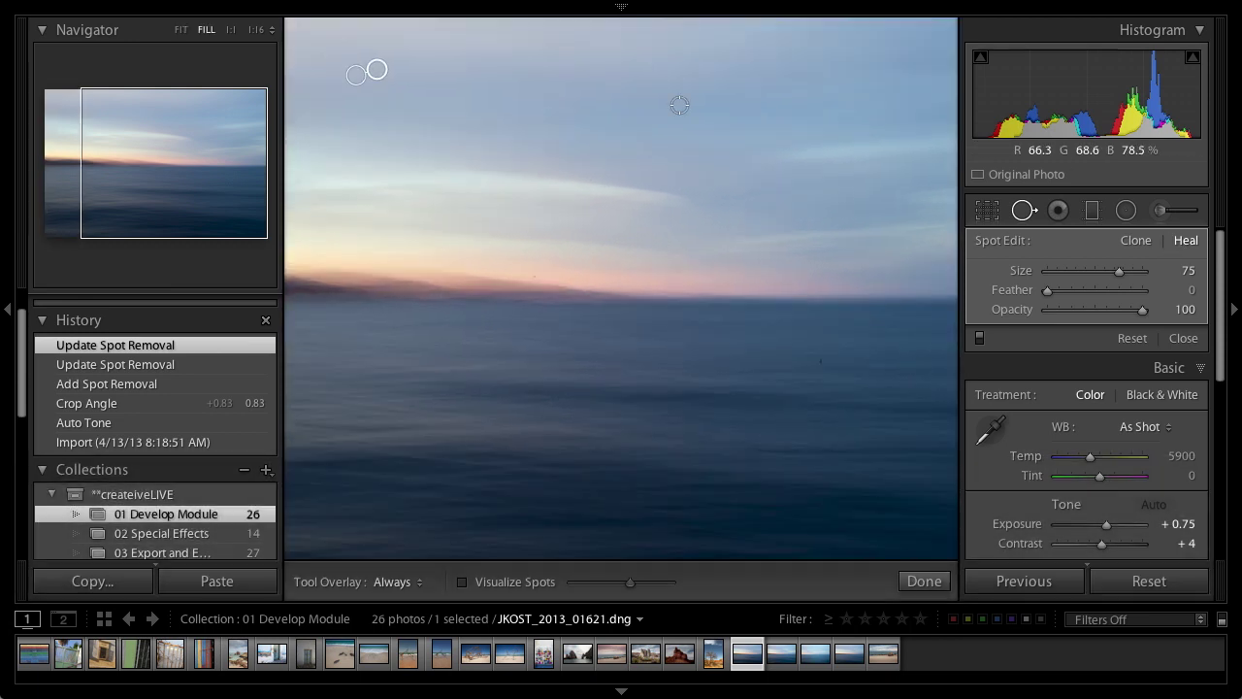
pyautogui.press('space')
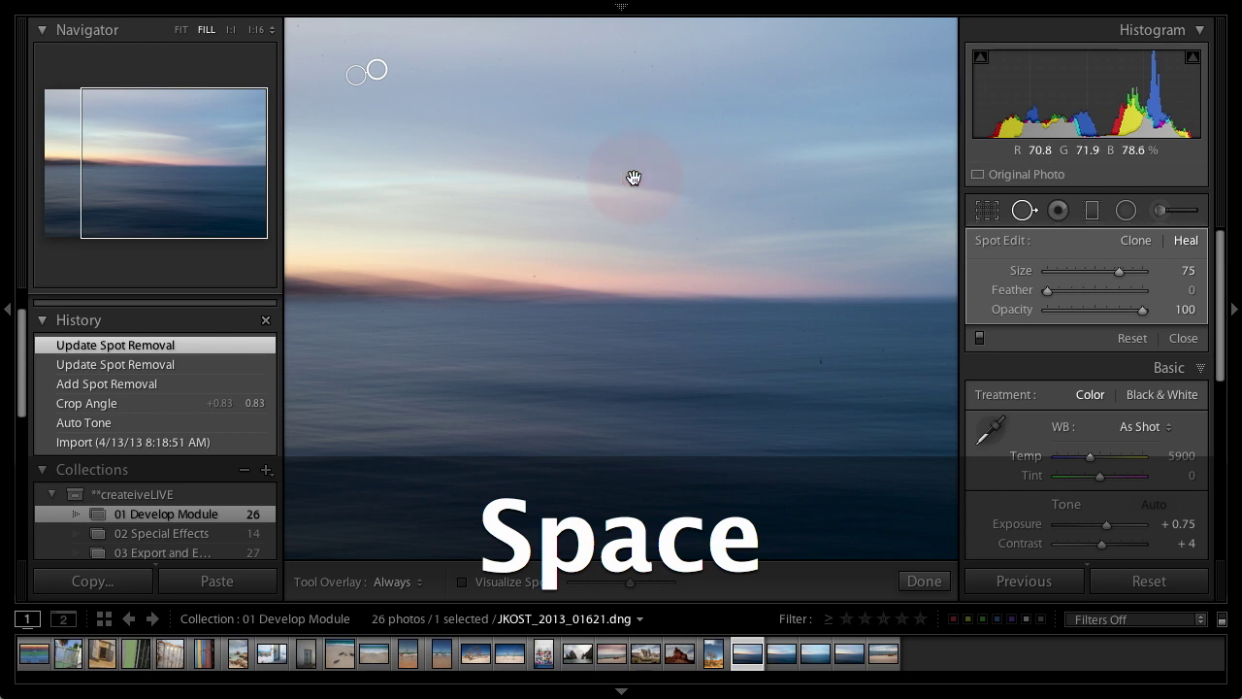
pyautogui.press('space')
pyautogui.click(821, 359)
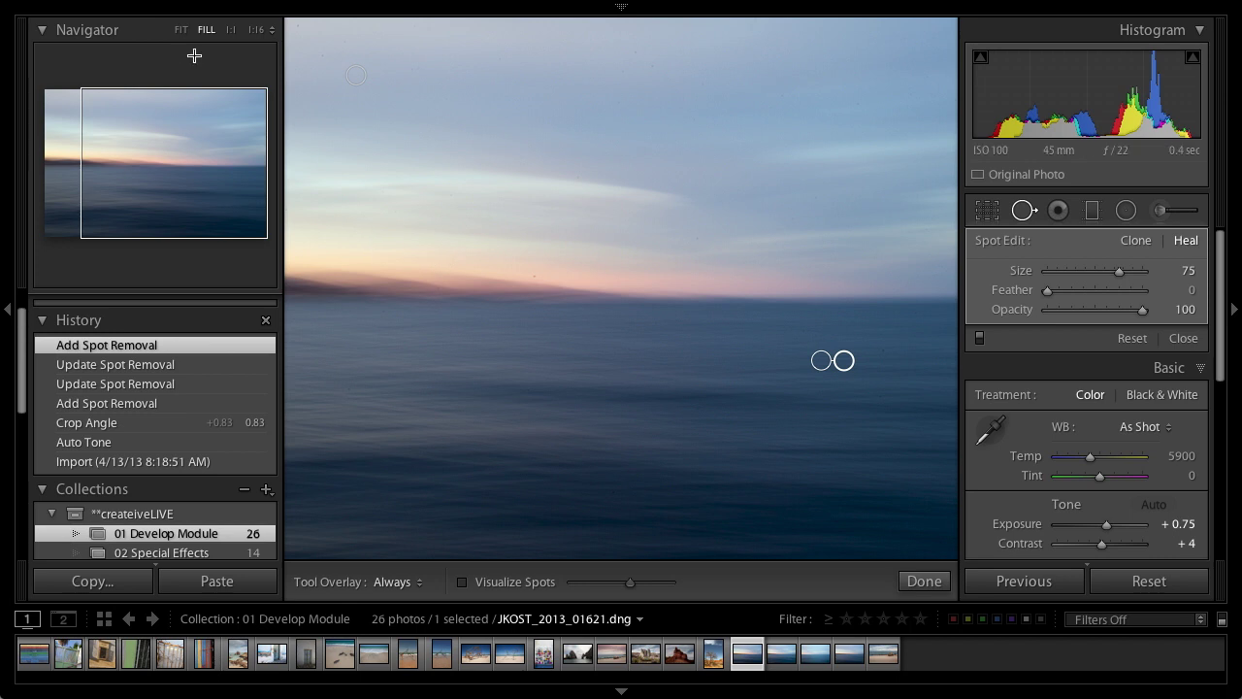
pyautogui.click(230, 30)
pyautogui.press('space')
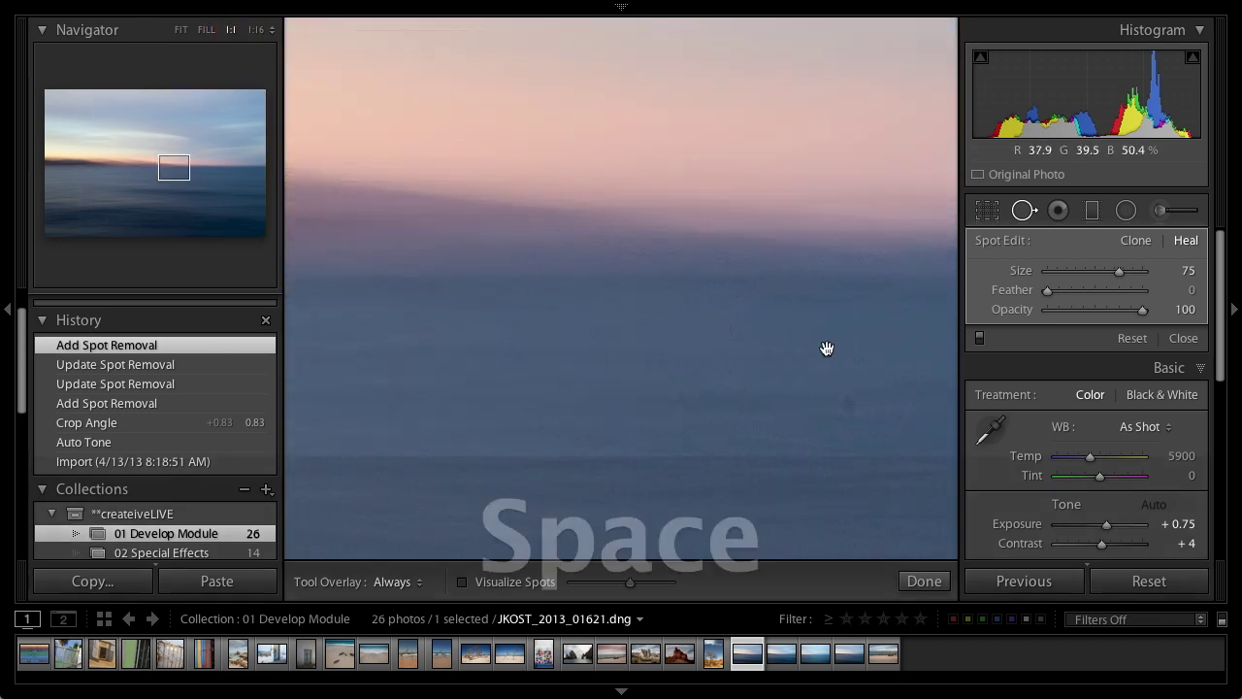
pyautogui.moveTo(826, 346); pyautogui.dragTo(492, 162)
# Step: Shrink the brush to size 30, heal two more sea dust spots, then reduce the brush to 14
pyautogui.press('[')
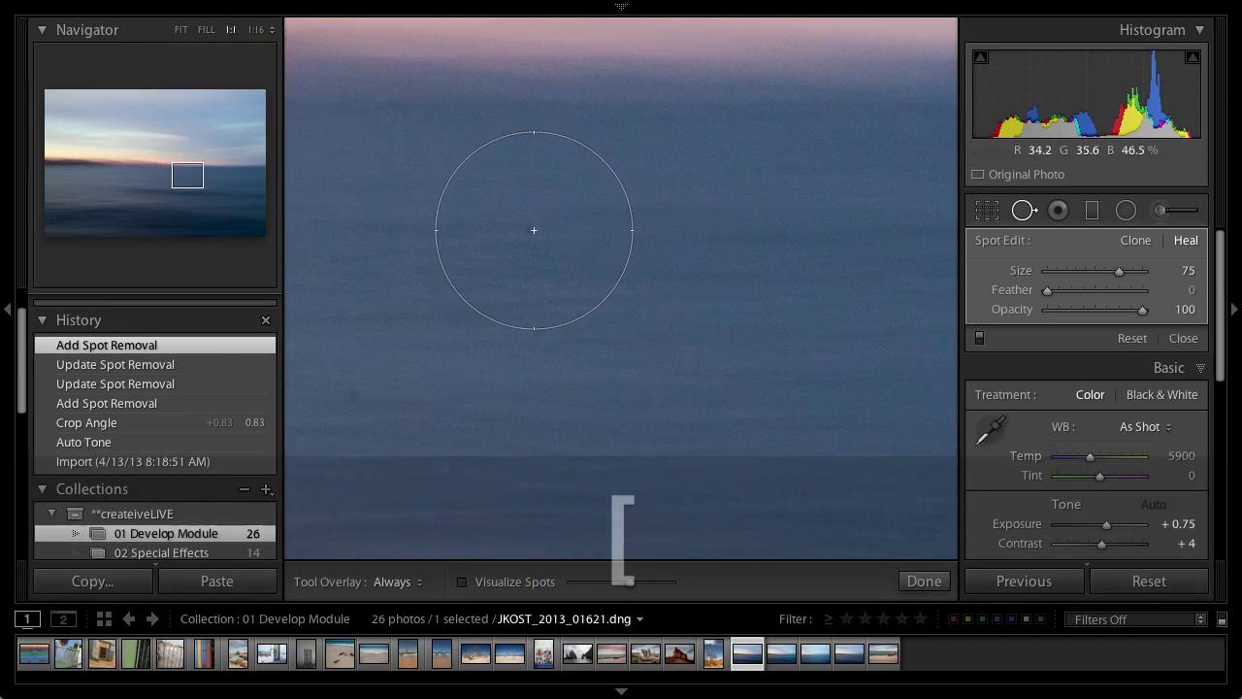
pyautogui.press('[')
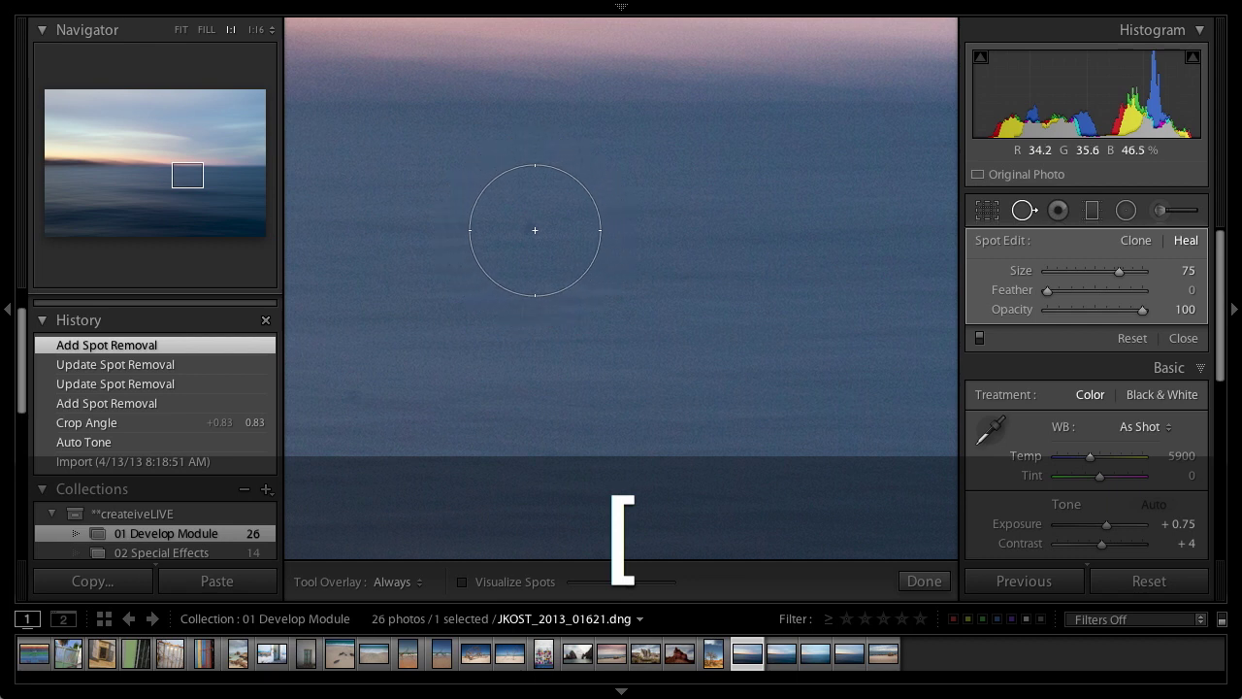
pyautogui.press('[')
pyautogui.click(530, 229)
pyautogui.click(356, 404)
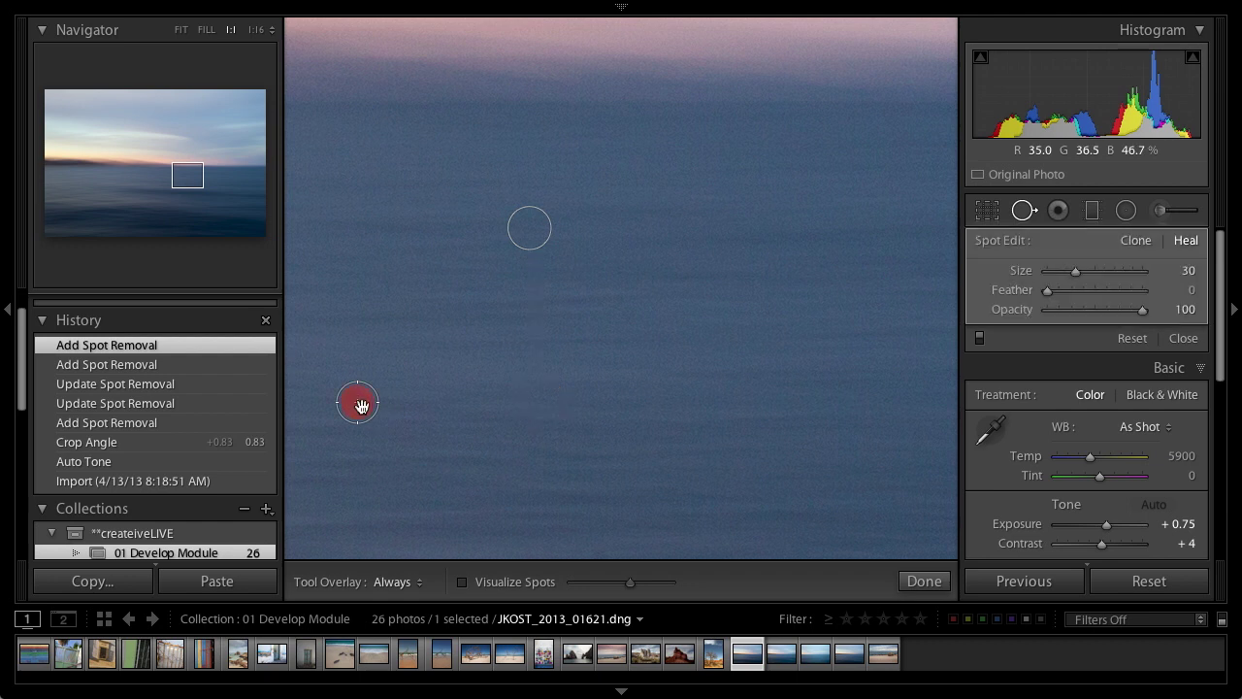
pyautogui.press('space')
pyautogui.moveTo(375, 294)
pyautogui.mouseDown()
pyautogui.moveTo(886, 260)
pyautogui.moveTo(634, 208)
pyautogui.moveTo(498, 302)
pyautogui.moveTo(706, 277)
pyautogui.moveTo(544, 216)
pyautogui.mouseUp()
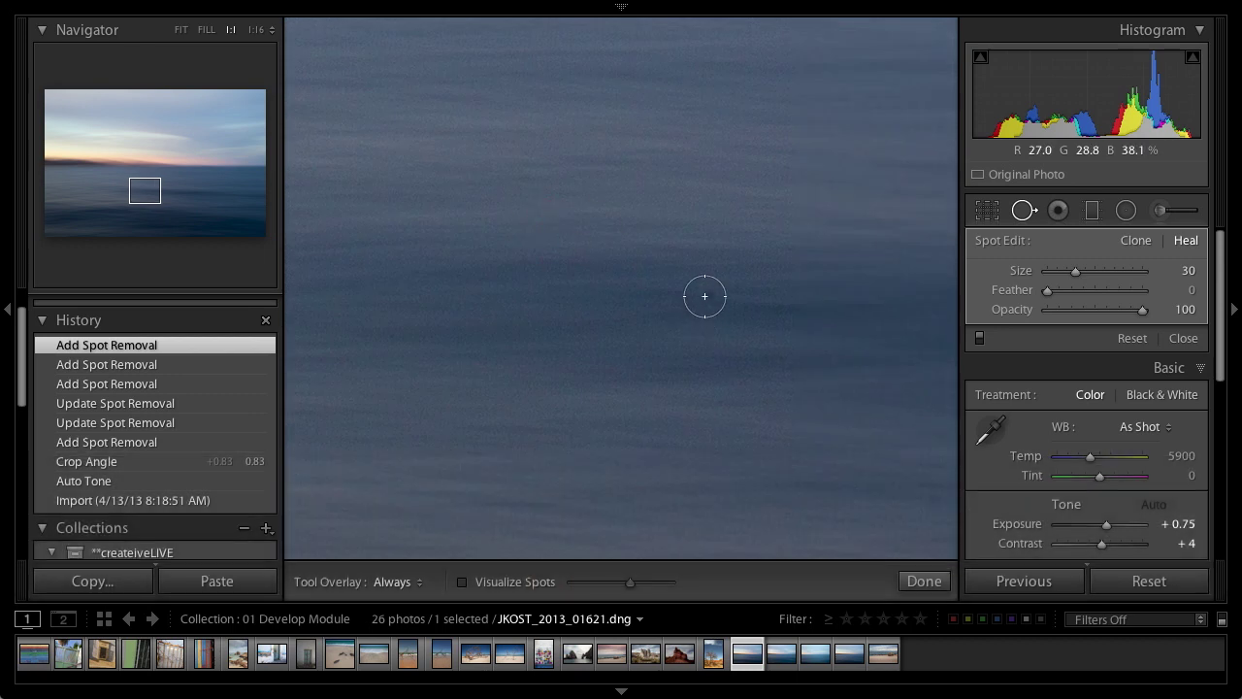
pyautogui.press('[')
pyautogui.press('[')
pyautogui.press('[')
pyautogui.press('[')
# Step: Heal a small sea spot at size 14, delete a trial freehand heal stroke, and turn on Visualize Spots
pyautogui.click(711, 296)
pyautogui.moveTo(476, 153)
pyautogui.mouseDown()
pyautogui.moveTo(505, 230)
pyautogui.moveTo(489, 292)
pyautogui.moveTo(559, 341)
pyautogui.moveTo(558, 439)
pyautogui.mouseUp()
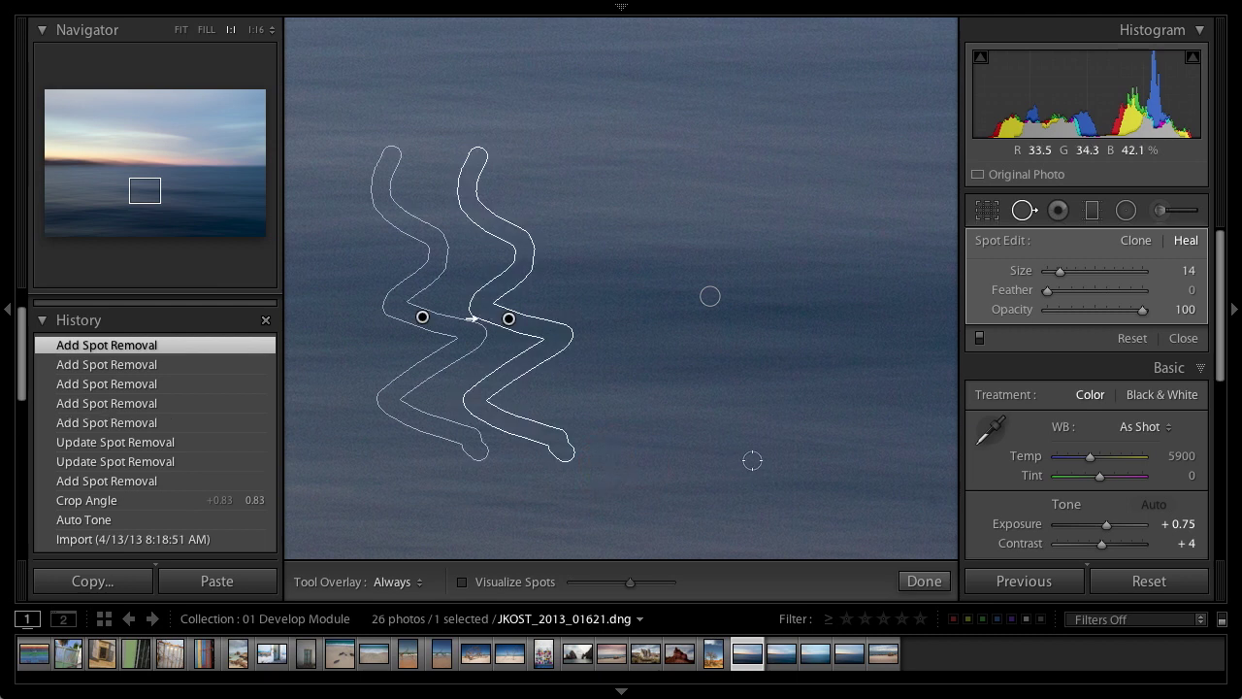
pyautogui.press('BackSpace')
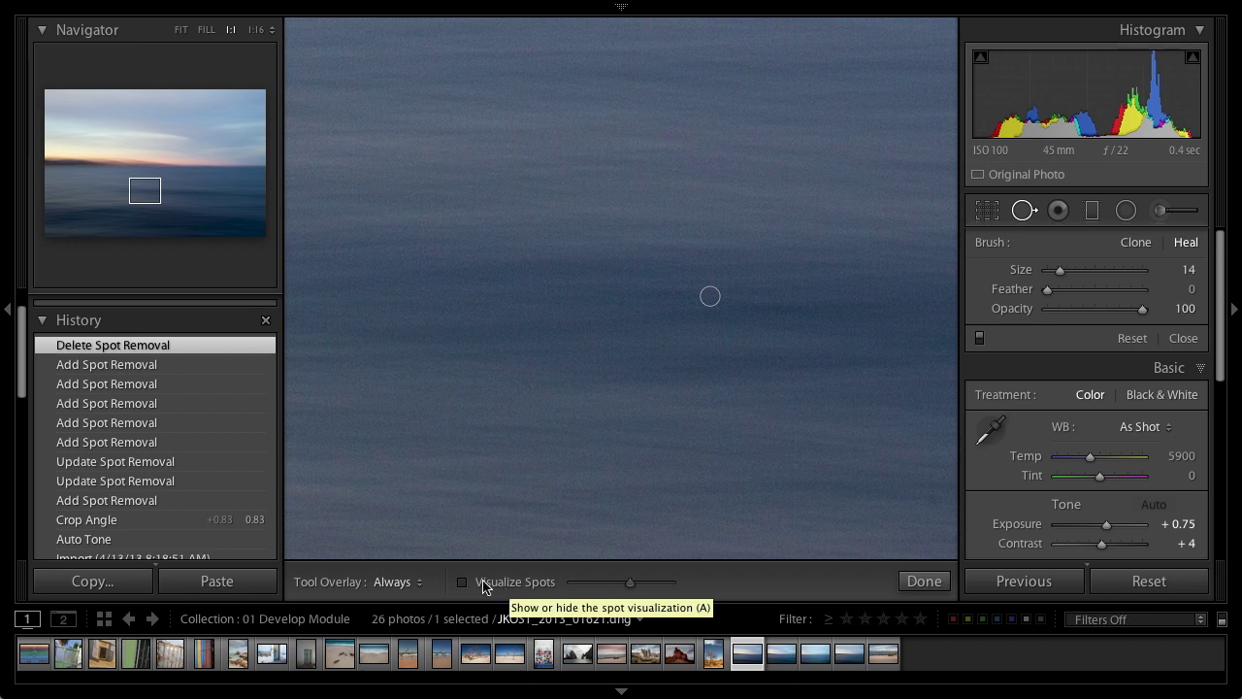
pyautogui.click(462, 582)
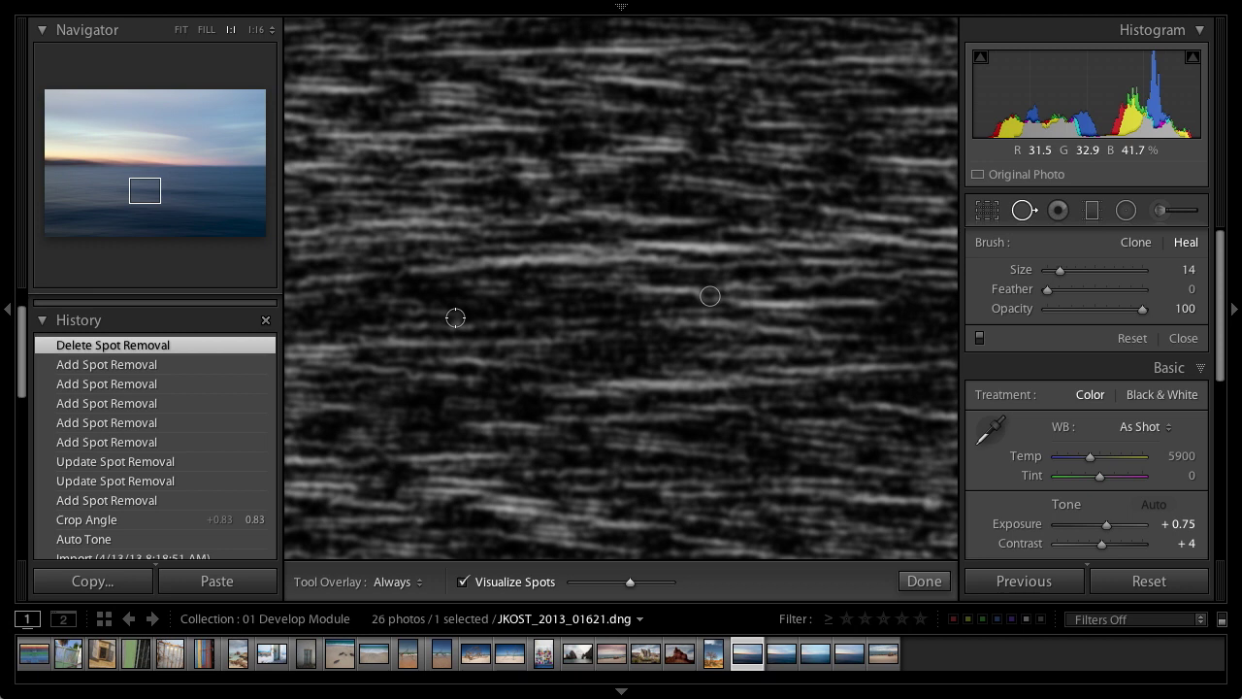
# Step: Magnify the photo near the bright horizon streaks and heal the speck just above them with a slightly larger brush
pyautogui.press('super+minus')
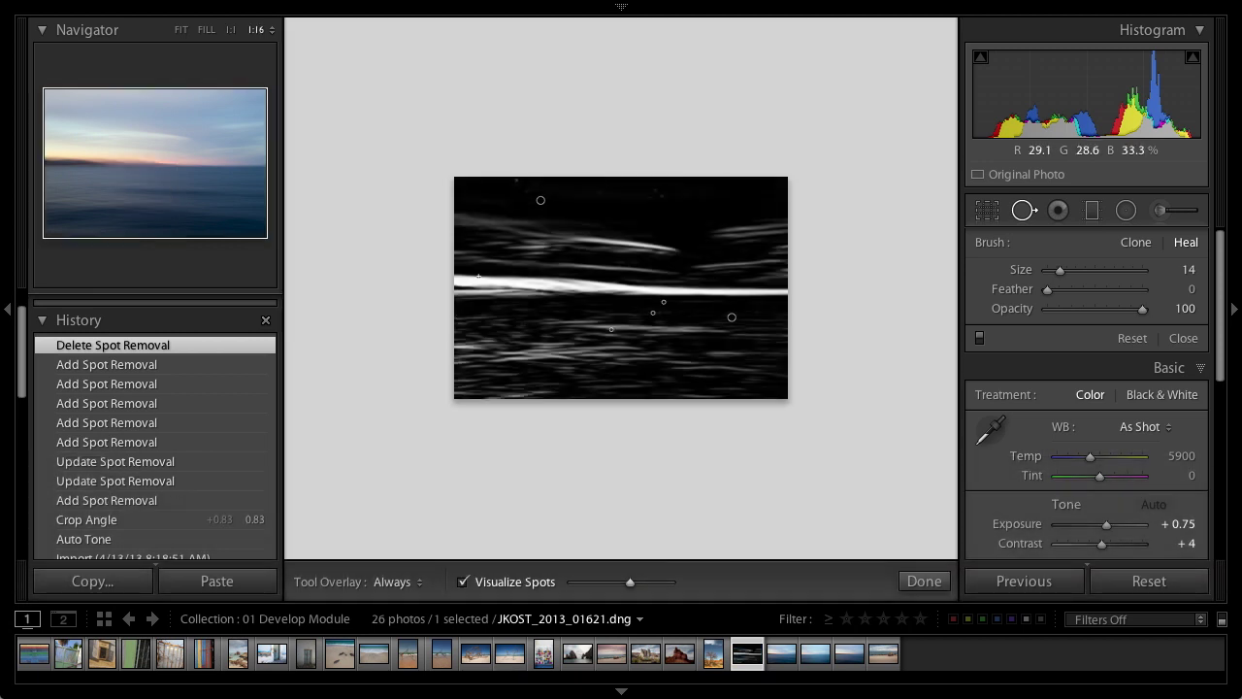
pyautogui.press('super+equal')
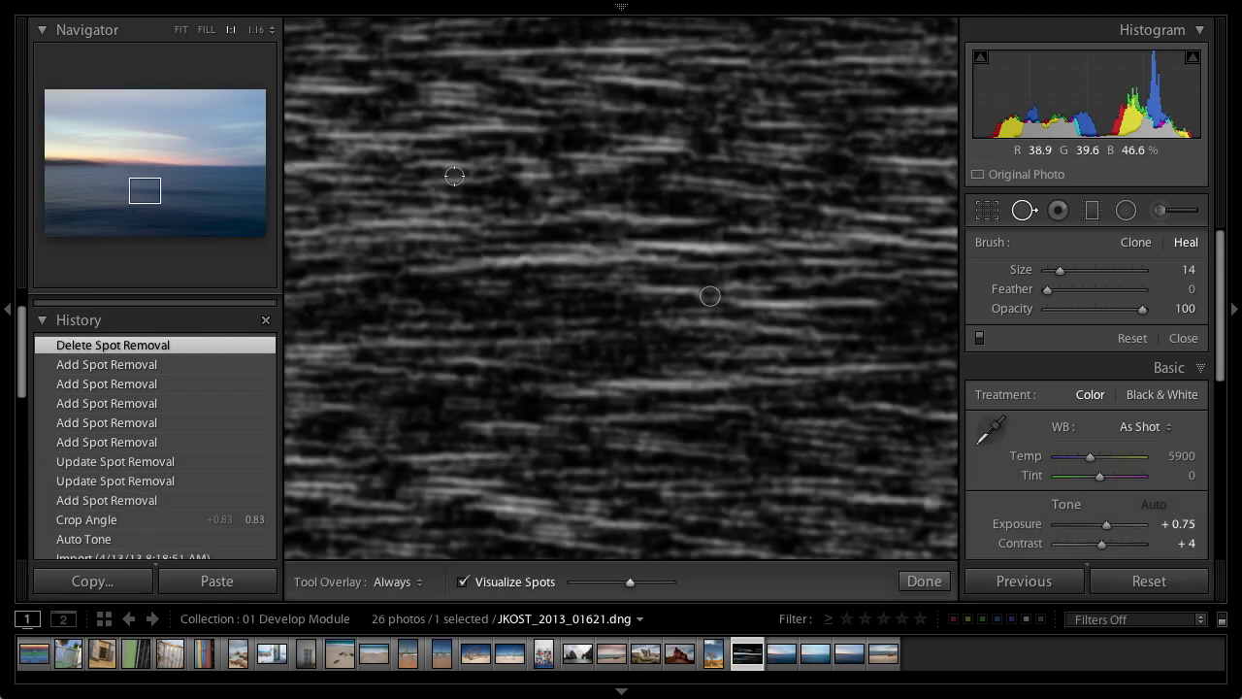
pyautogui.press('space')
pyautogui.moveTo(452, 175)
pyautogui.mouseDown()
pyautogui.moveTo(569, 360)
pyautogui.moveTo(563, 266)
pyautogui.moveTo(657, 424)
pyautogui.moveTo(592, 408)
pyautogui.mouseUp()
pyautogui.moveTo(837, 311); pyautogui.dragTo(669, 345)
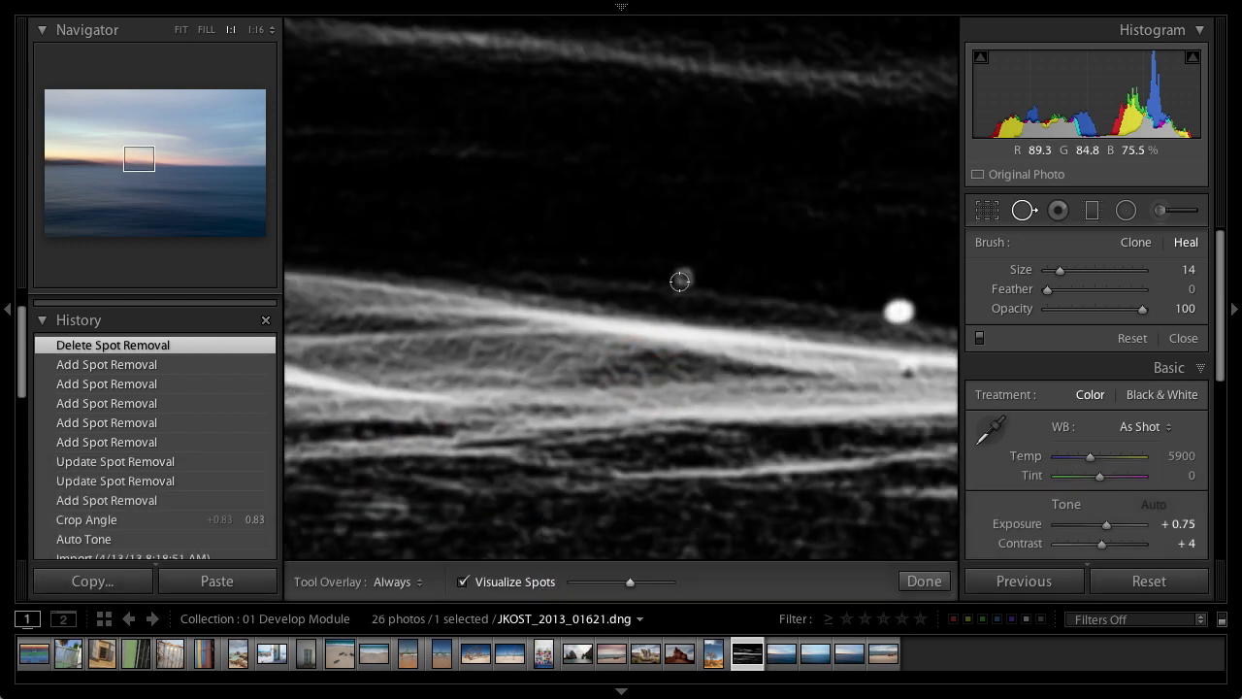
pyautogui.press(']')
pyautogui.click(685, 280)
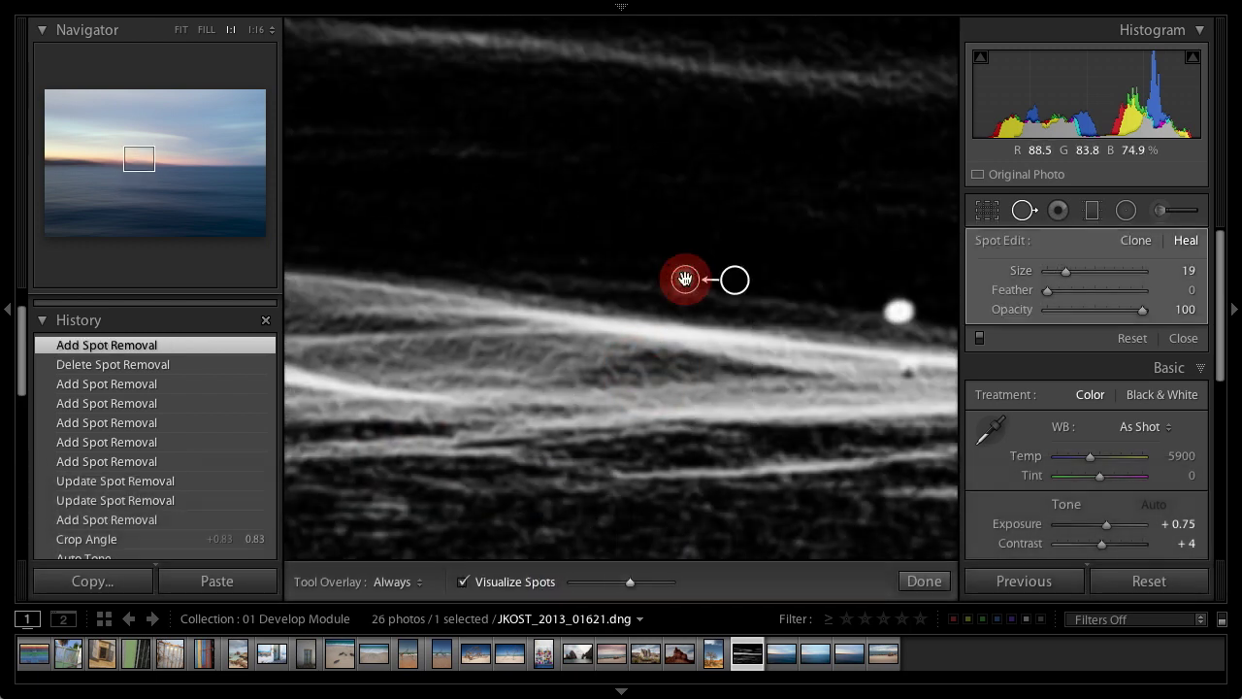
# Step: Enlarge the brush again and heal four more specks in the darker patch of sky
pyautogui.press('space')
pyautogui.moveTo(563, 188)
pyautogui.mouseDown()
pyautogui.moveTo(793, 388)
pyautogui.moveTo(839, 456)
pyautogui.mouseUp()
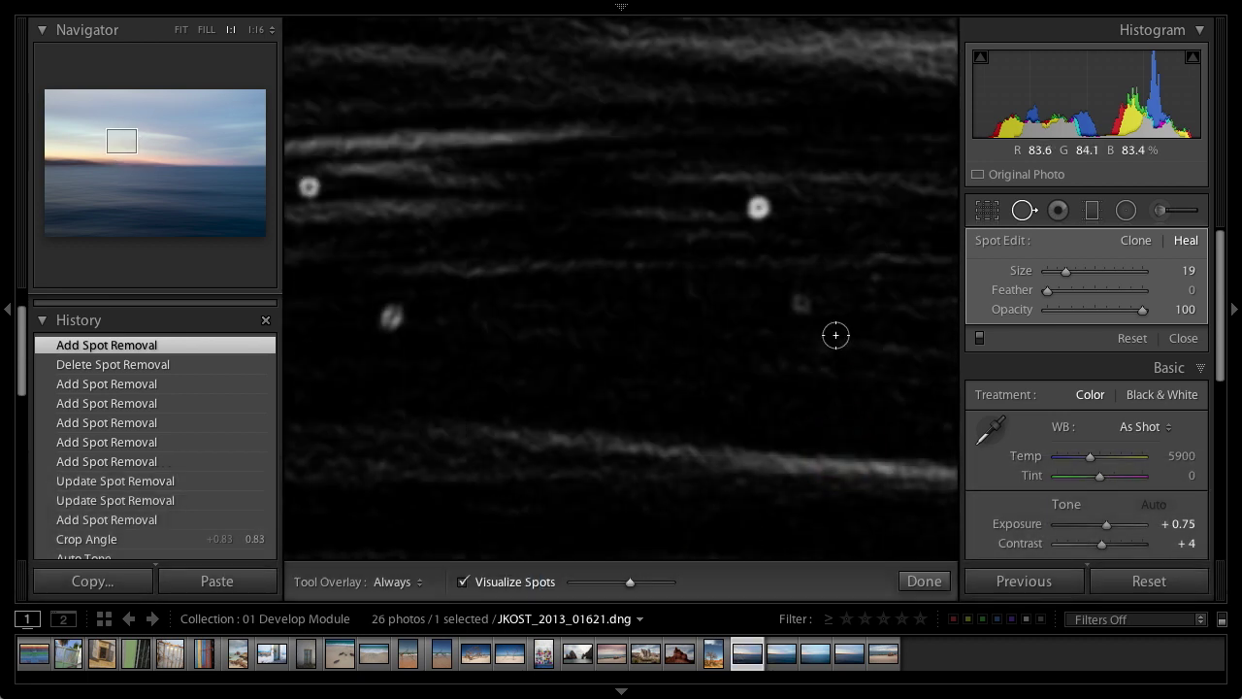
pyautogui.press(']')
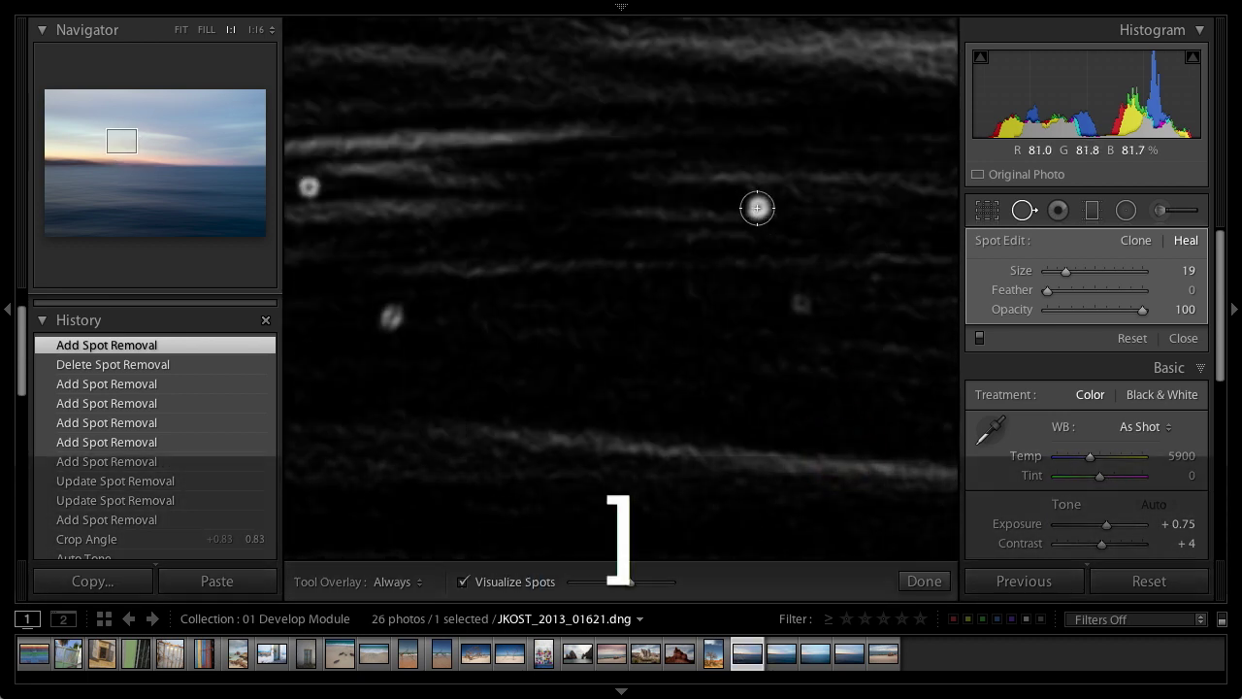
pyautogui.click(758, 208)
pyautogui.click(388, 319)
pyautogui.press('space')
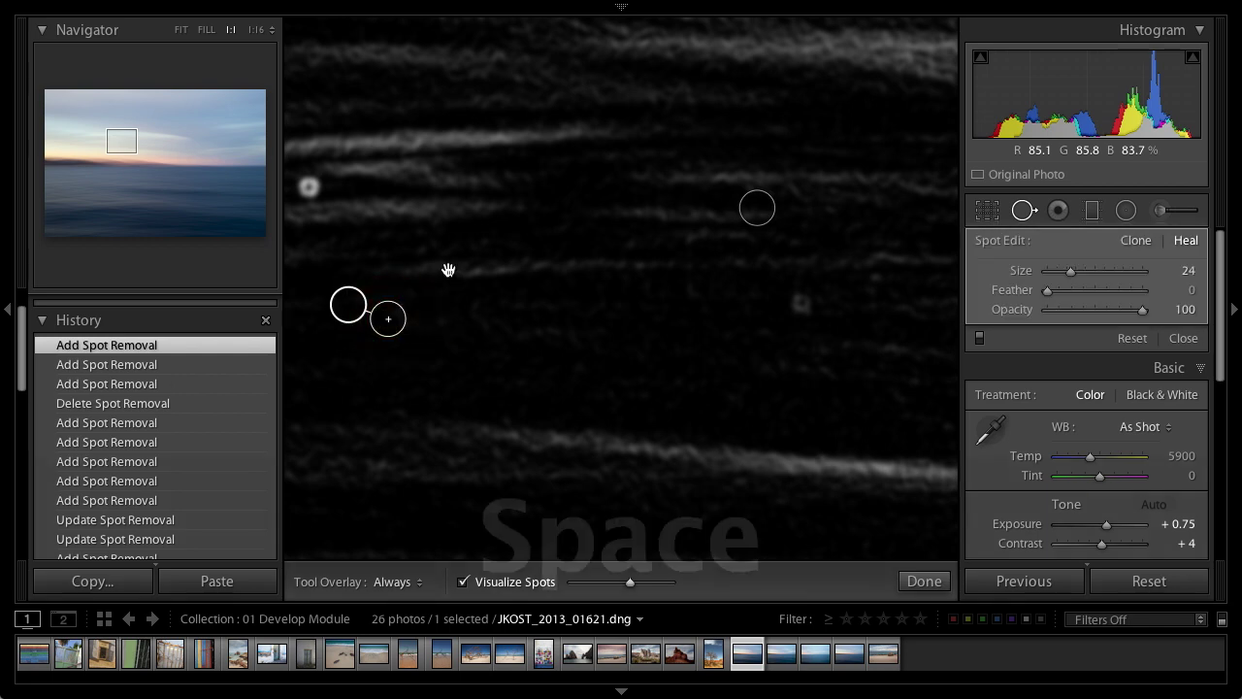
pyautogui.moveTo(449, 269); pyautogui.dragTo(791, 372)
pyautogui.click(644, 289)
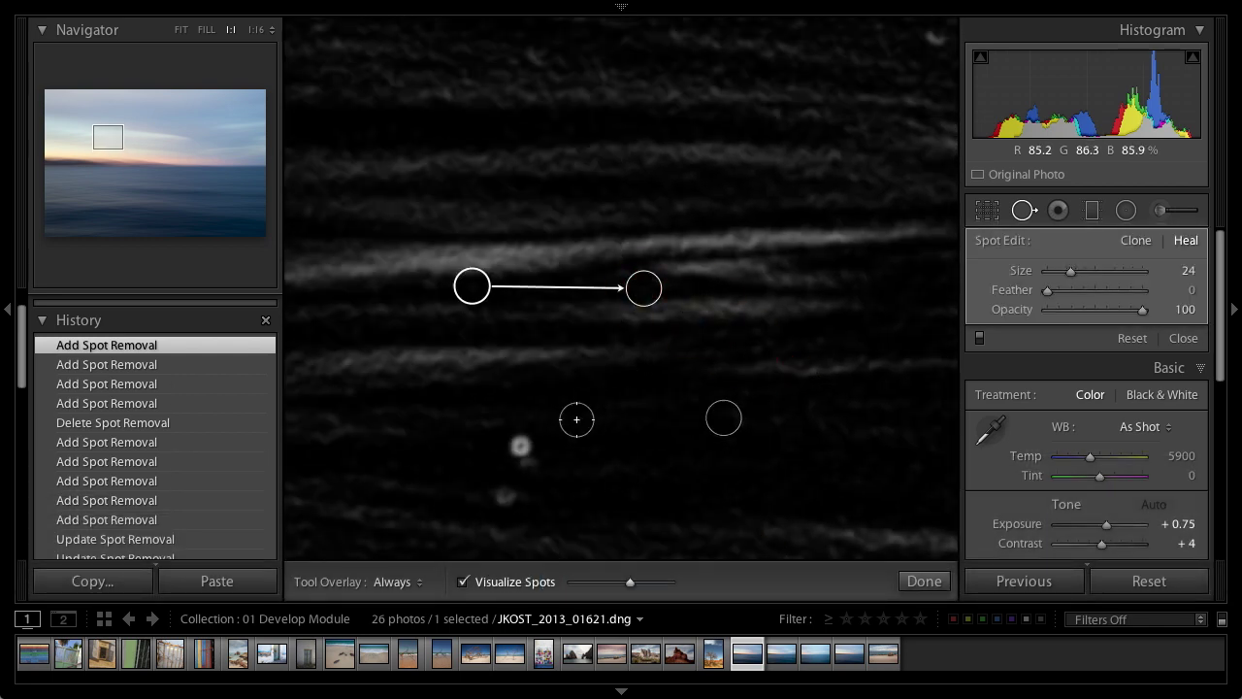
pyautogui.click(518, 447)
# Step: Heal five more specks toward the upper left, briefly shrinking the brush for a small one, then zoom out
pyautogui.press('space')
pyautogui.moveTo(464, 148); pyautogui.dragTo(635, 363)
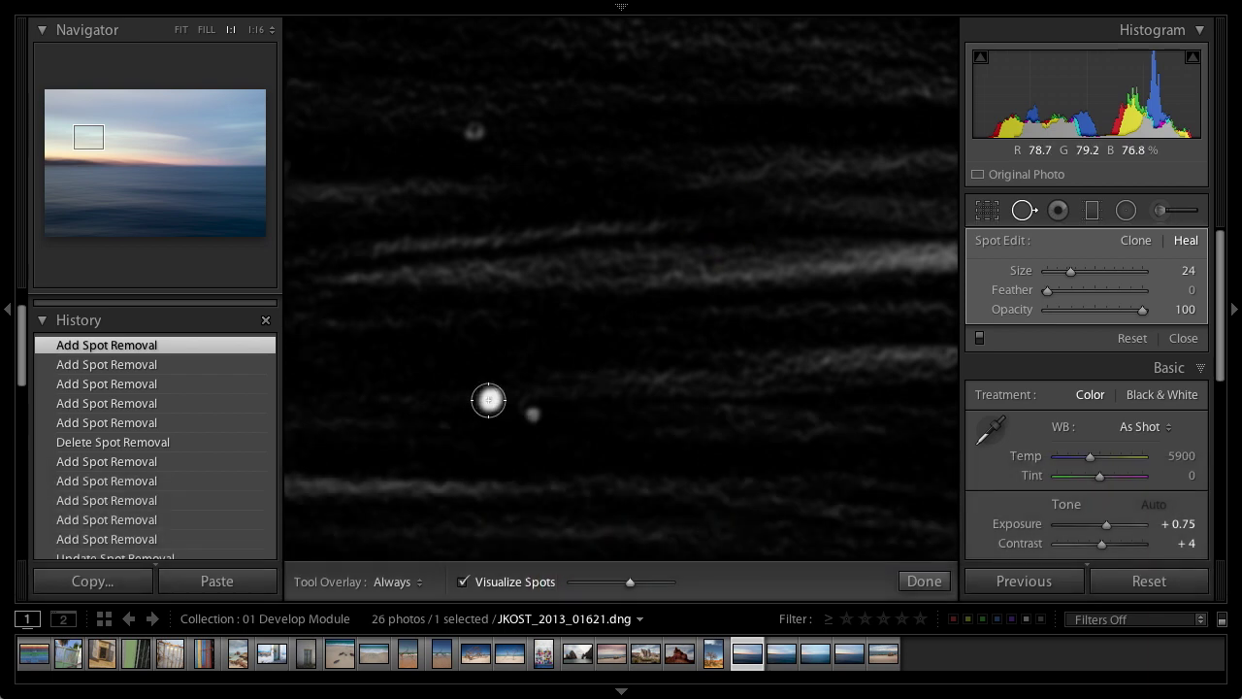
pyautogui.click(485, 399)
pyautogui.click(470, 125)
pyautogui.press('space')
pyautogui.moveTo(561, 160); pyautogui.dragTo(504, 194)
pyautogui.click(581, 217)
pyautogui.press('[')
pyautogui.press('[')
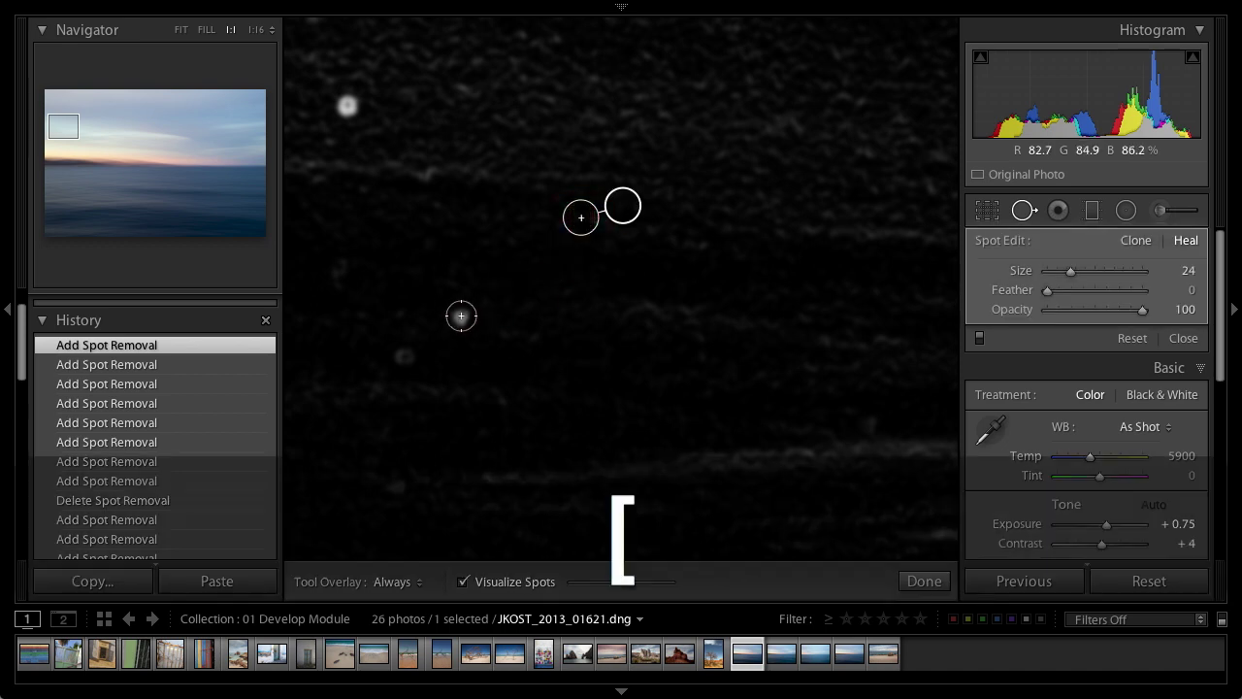
pyautogui.click(462, 316)
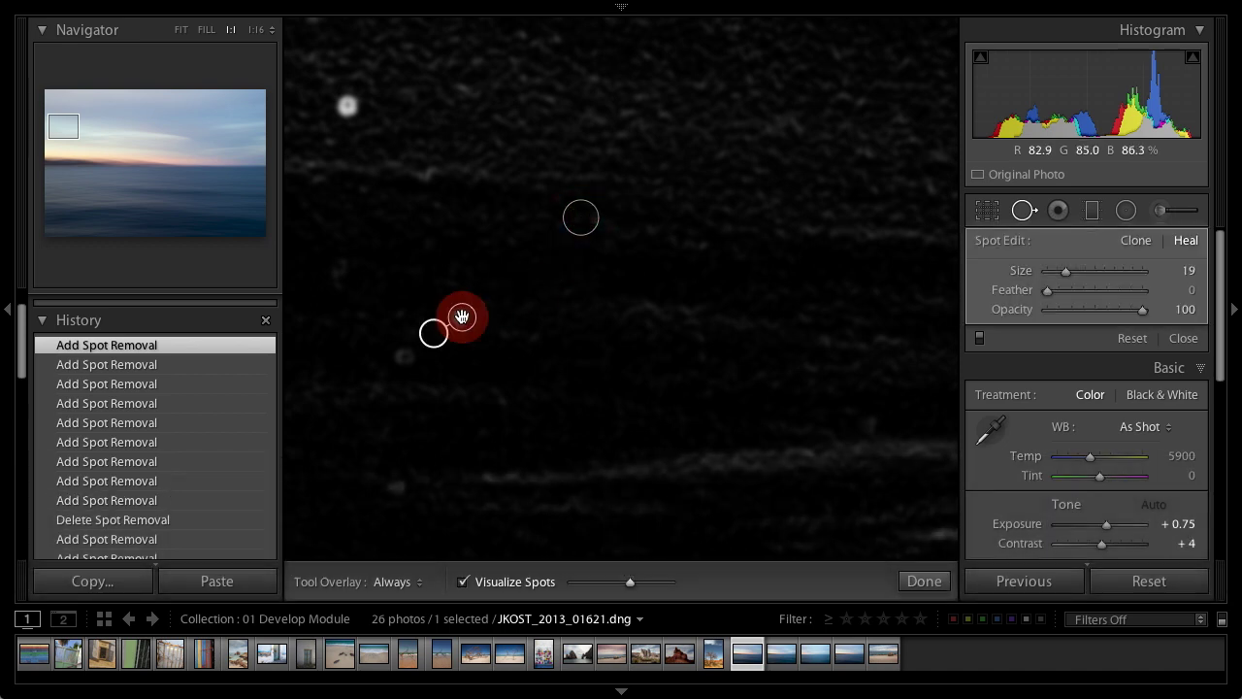
pyautogui.press(']')
pyautogui.press(']')
pyautogui.click(347, 103)
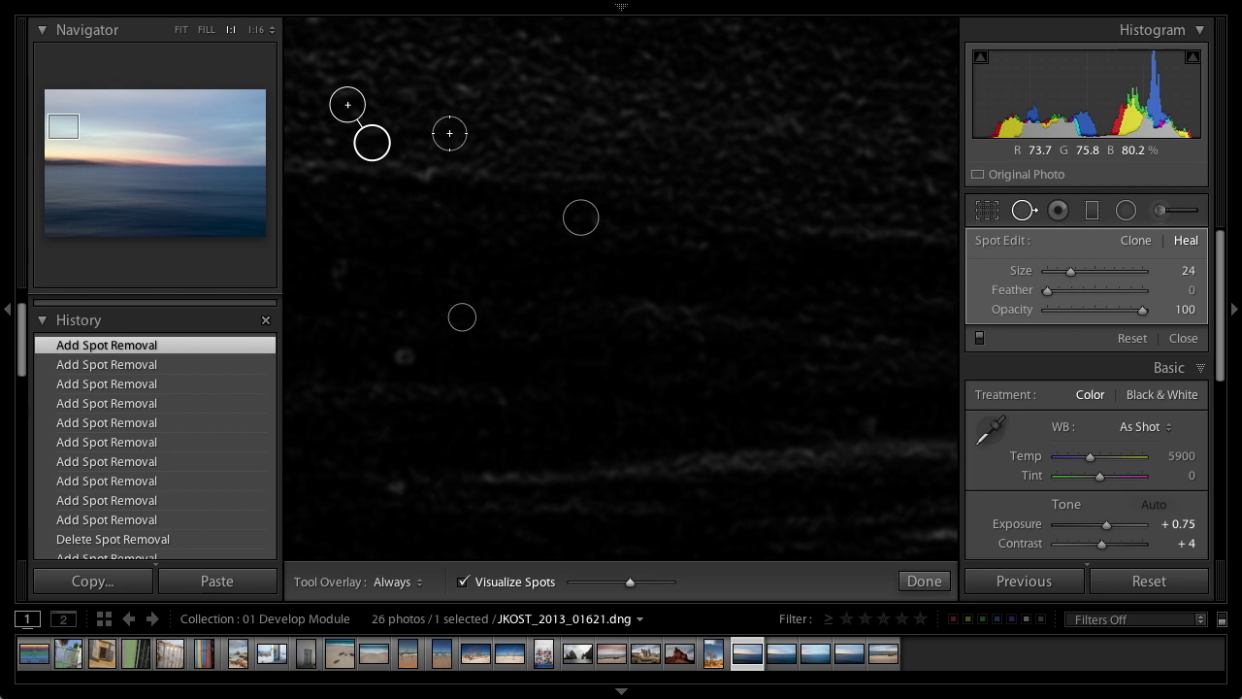
pyautogui.press('super+minus')
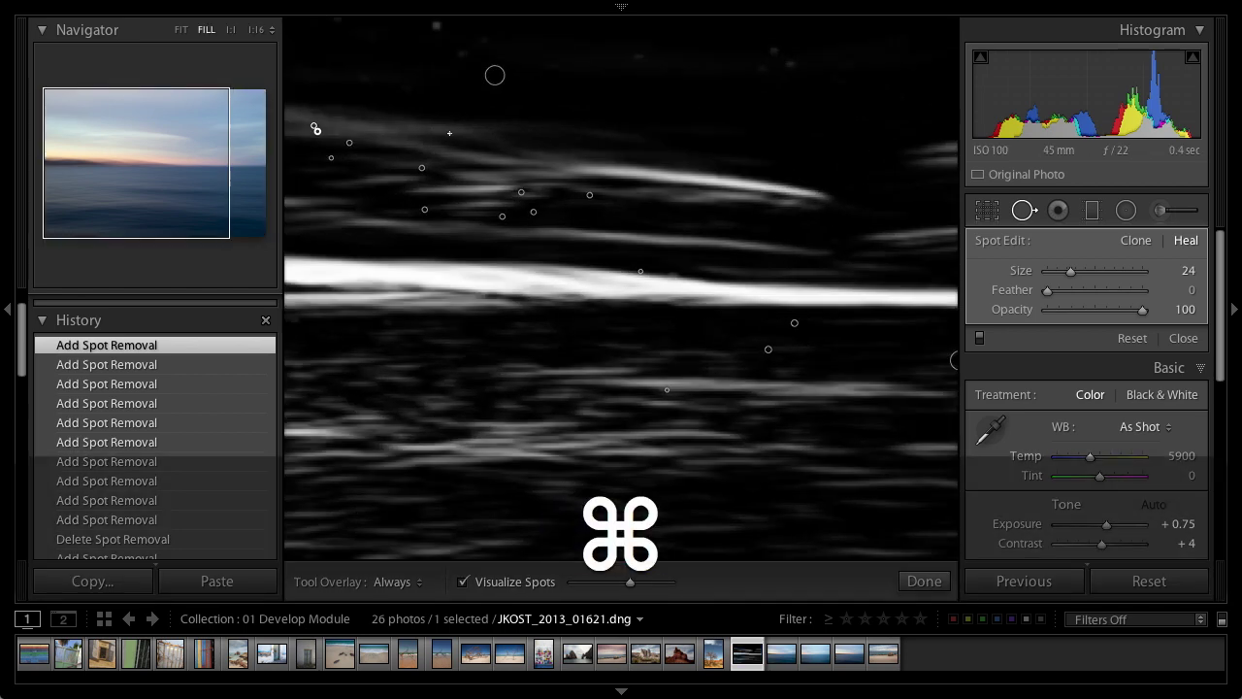
# Step: Fit the whole photo in the window and turn off Visualize Spots to see it in colour
pyautogui.press('super+minus')
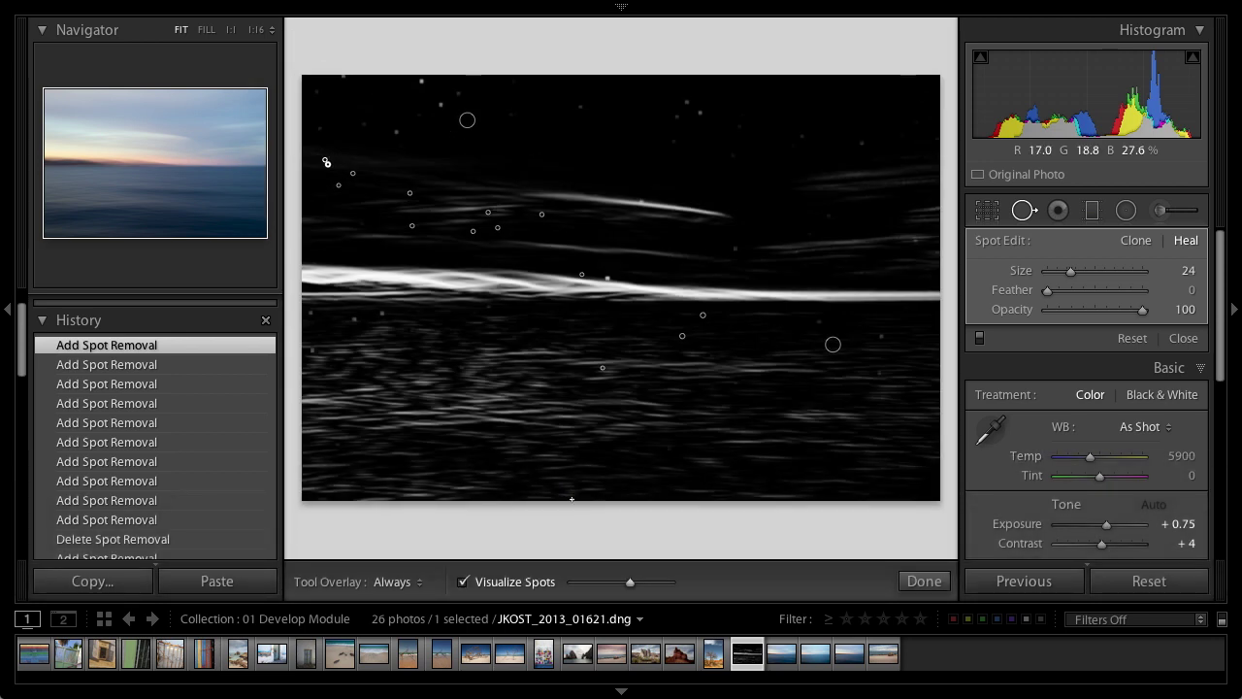
pyautogui.click(463, 582)
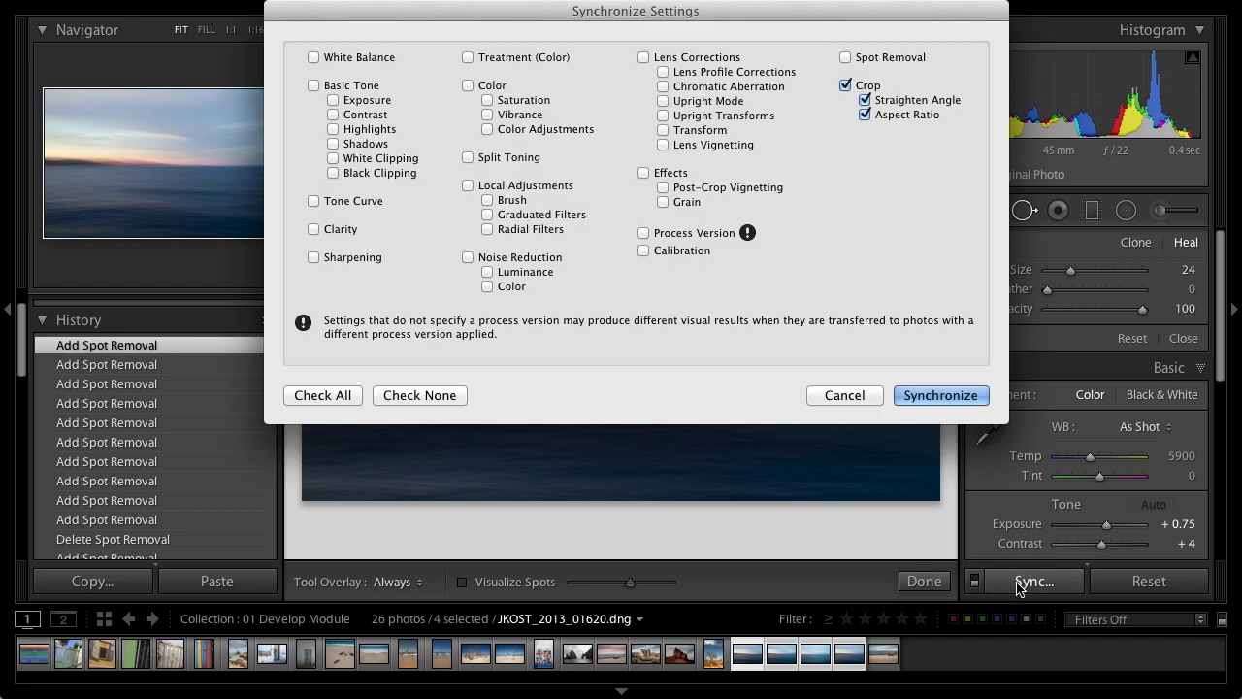
# Step: Synchronize only the Spot Removal settings across the four selected seascapes
pyautogui.click(1014, 585)
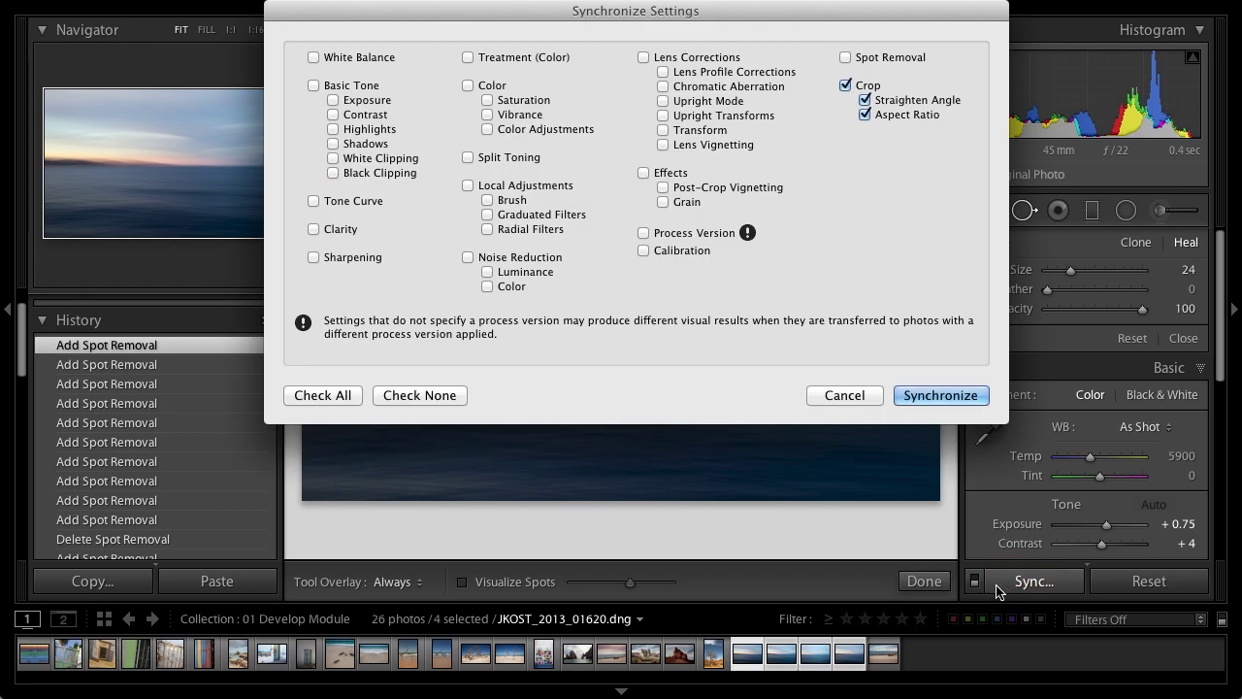
pyautogui.click(430, 394)
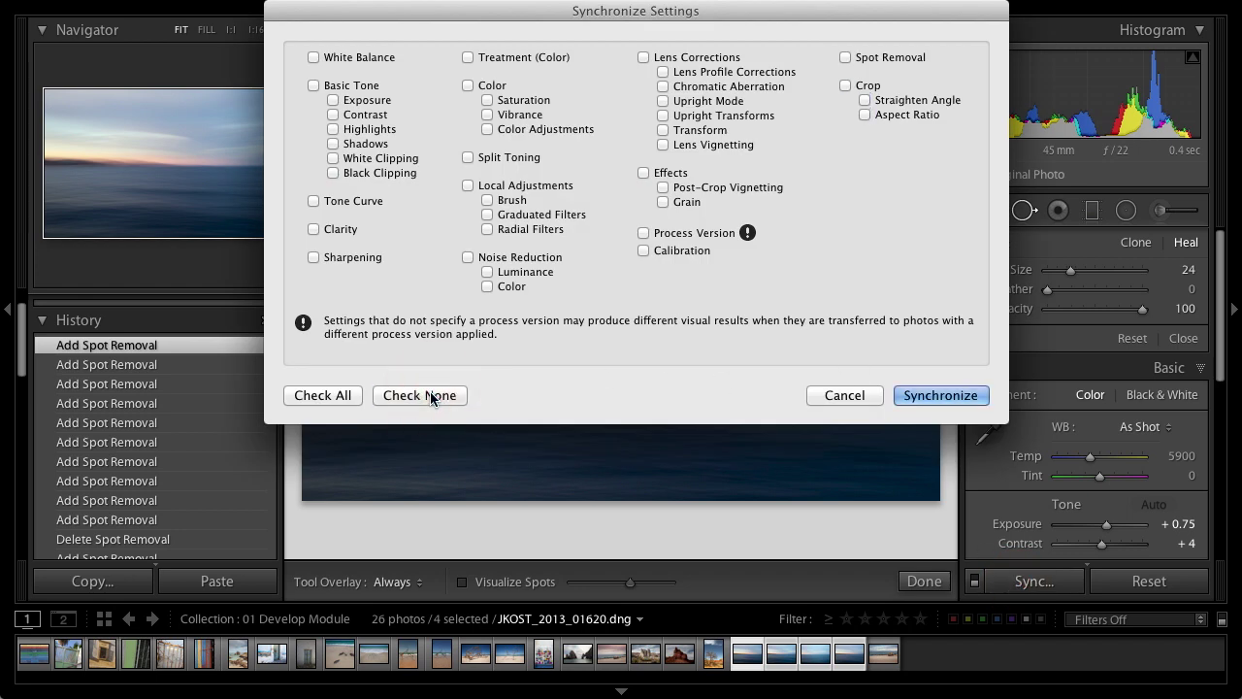
pyautogui.click(846, 57)
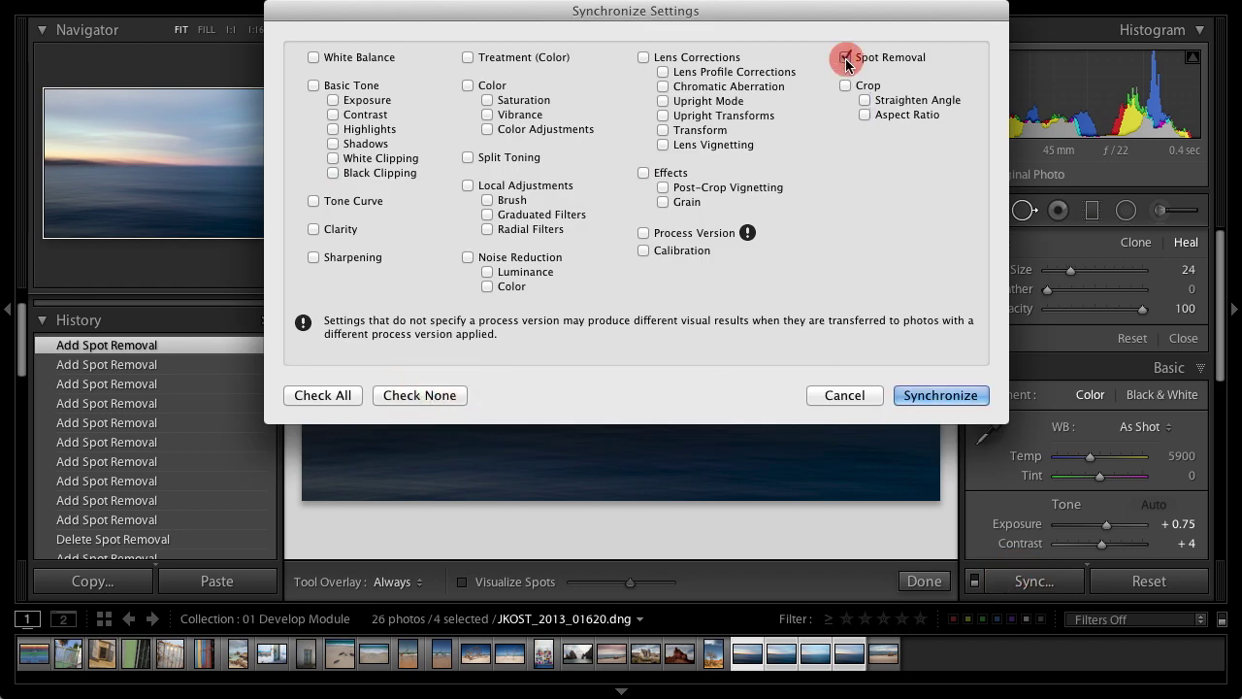
pyautogui.click(949, 392)
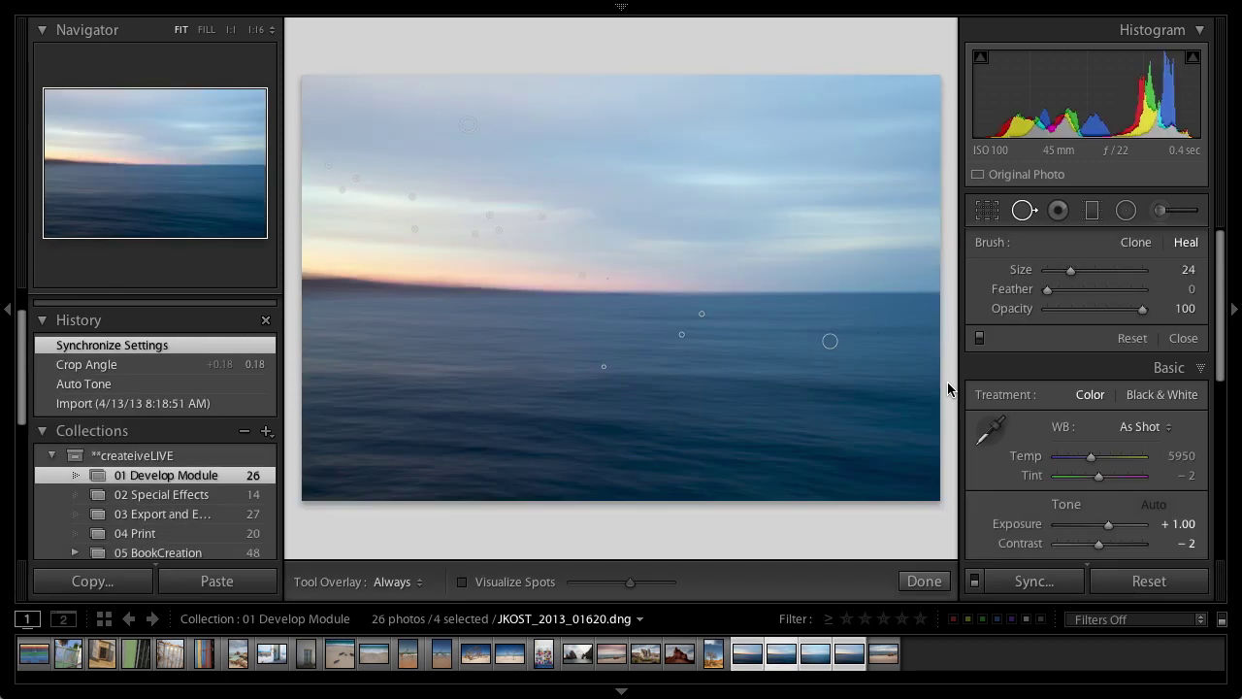
# Step: Advance to the next selected seascape, JKOST_2013_01626.dng, to confirm its synced heal spots
pyautogui.press('Right')
pyautogui.press('Right')
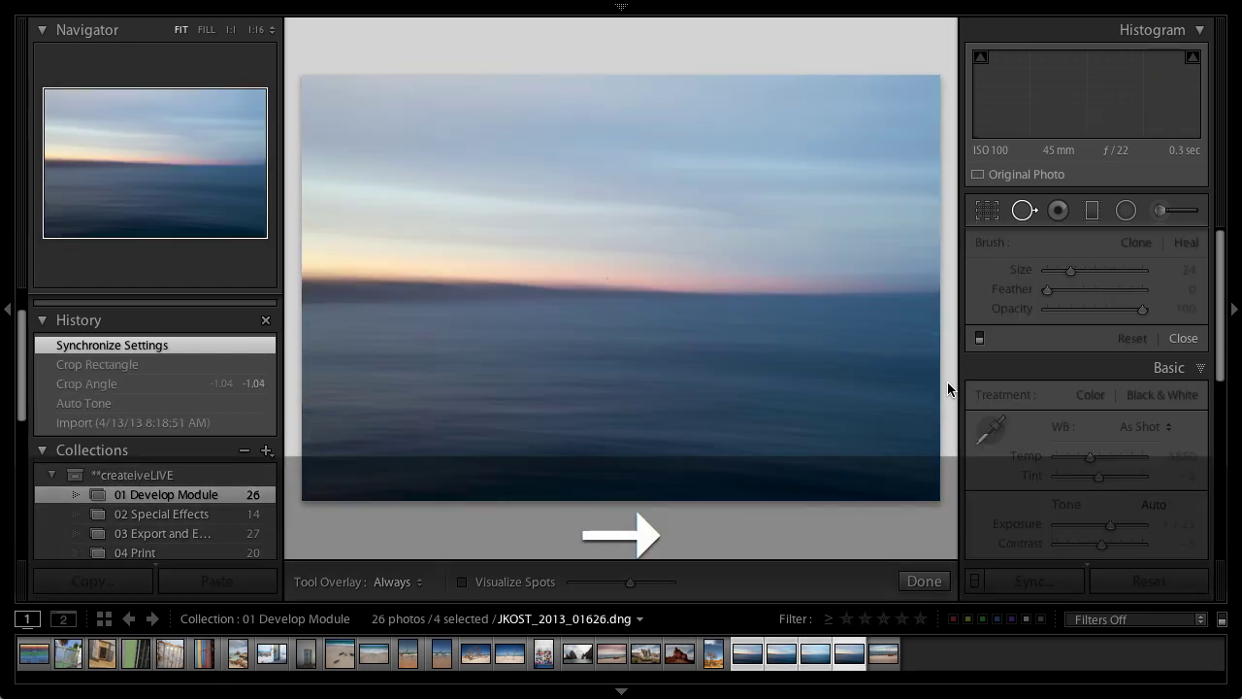